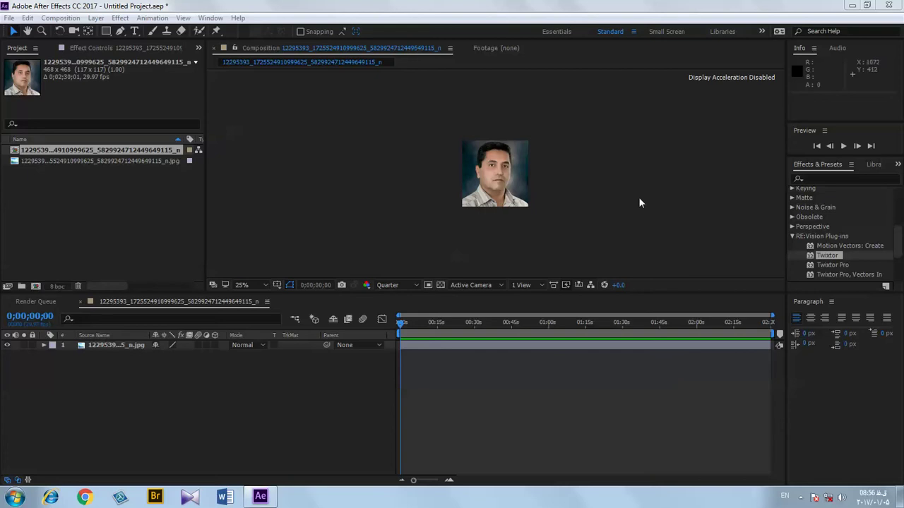
pyautogui.click(801, 166)
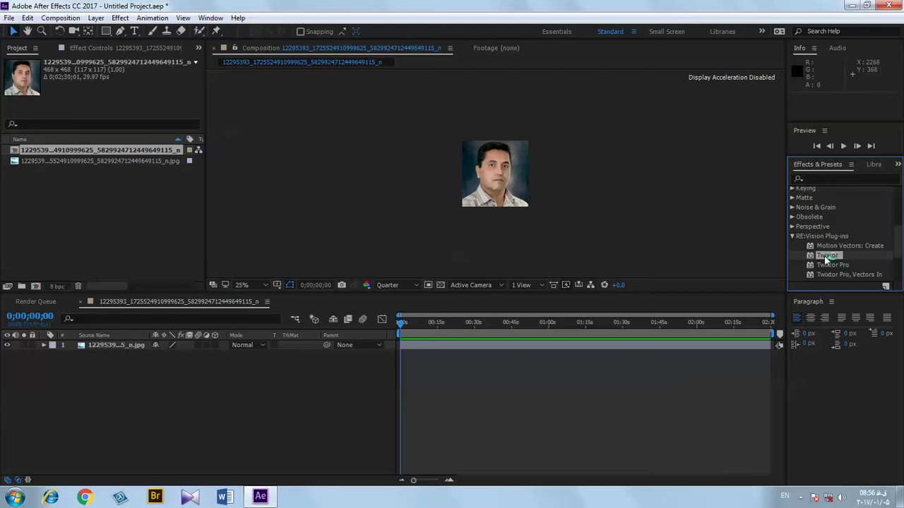
pyautogui.moveTo(825, 255); pyautogui.dragTo(731, 259)
# - Start a new project, discarding the changes to the current one
pyautogui.click(9, 17)
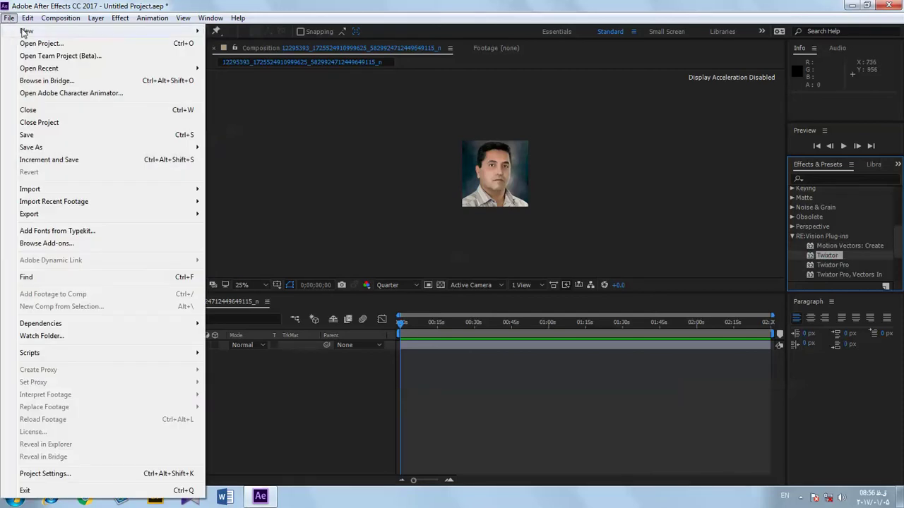
pyautogui.moveTo(54, 34)
pyautogui.click(242, 31)
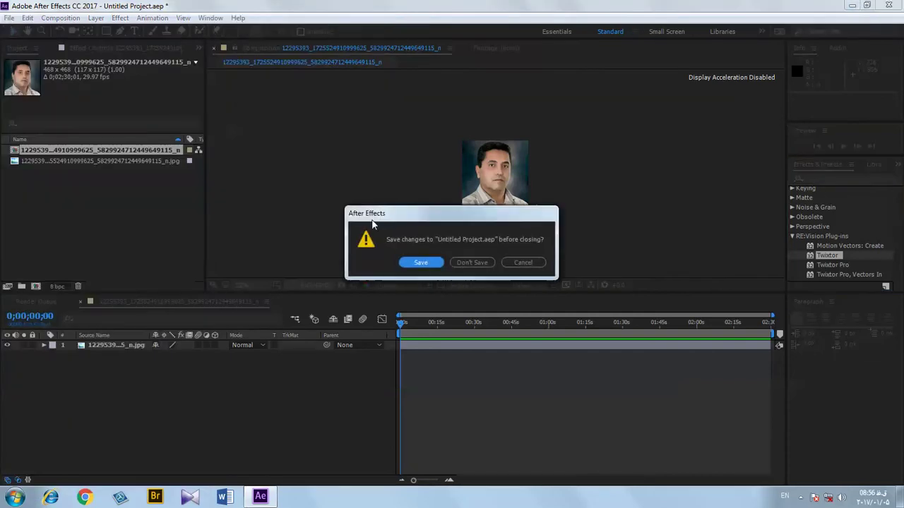
pyautogui.click(480, 263)
# - Import Wildlife.wmv from the Sample Videos folder in the Videos library as footage
pyautogui.doubleClick(41, 174)
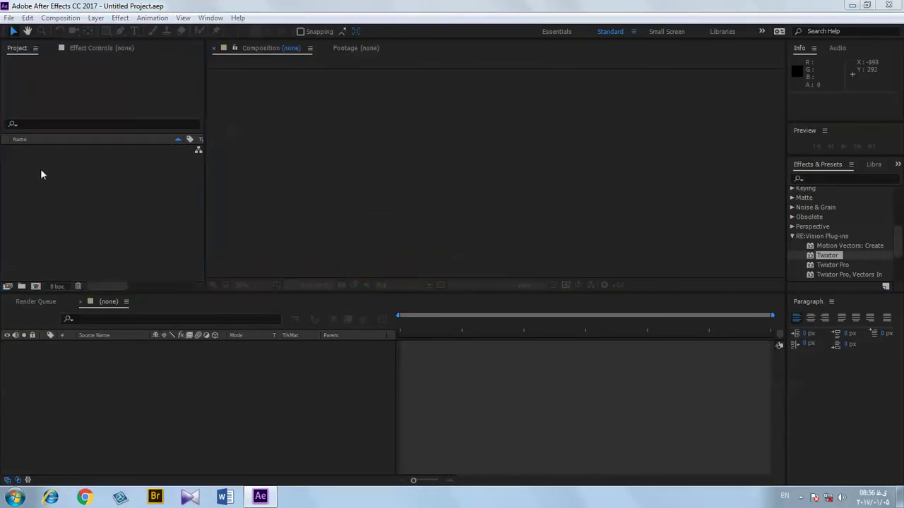
pyautogui.click(52, 184)
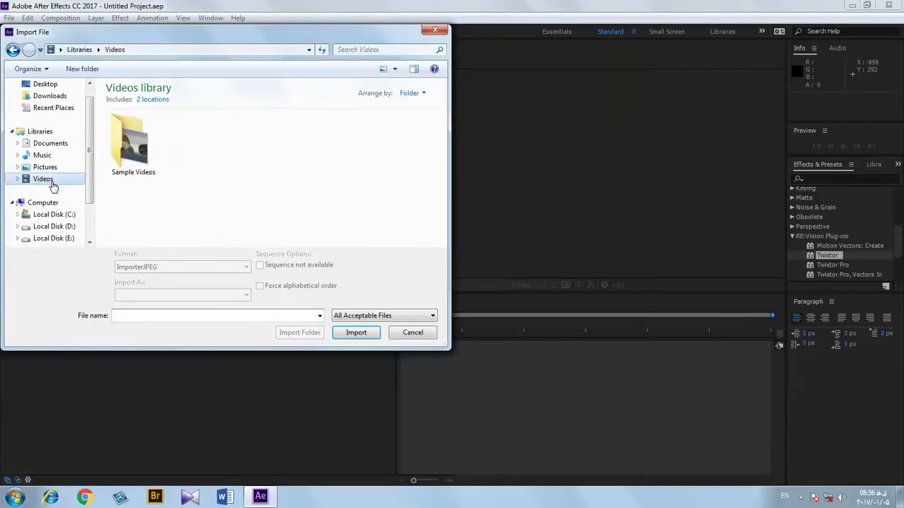
pyautogui.doubleClick(132, 144)
pyautogui.click(133, 132)
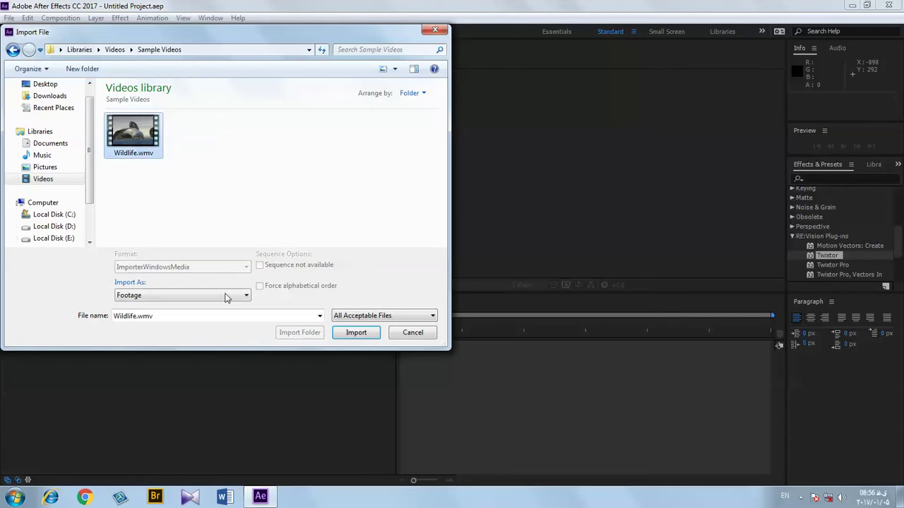
pyautogui.click(356, 333)
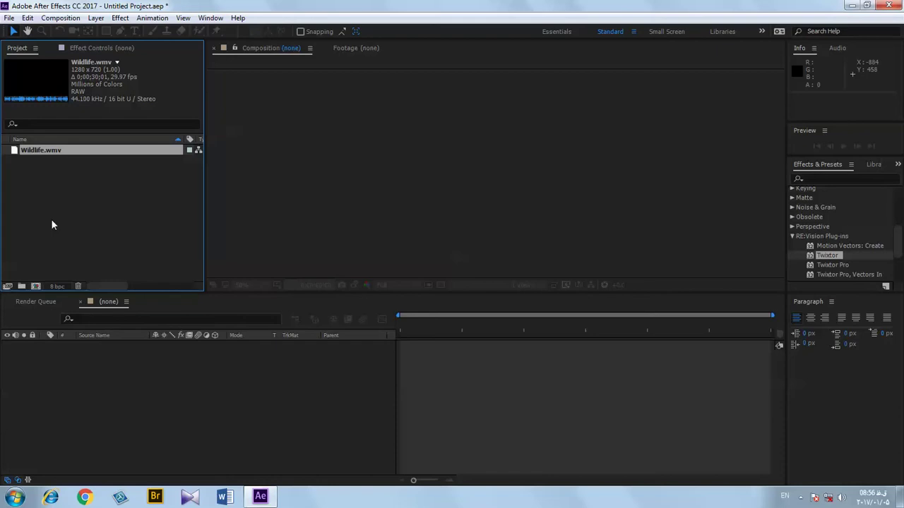
# - Create a composition from the Wildlife.wmv footage and move the current time to 0;00;00;03
pyautogui.moveTo(15, 150); pyautogui.dragTo(36, 286)
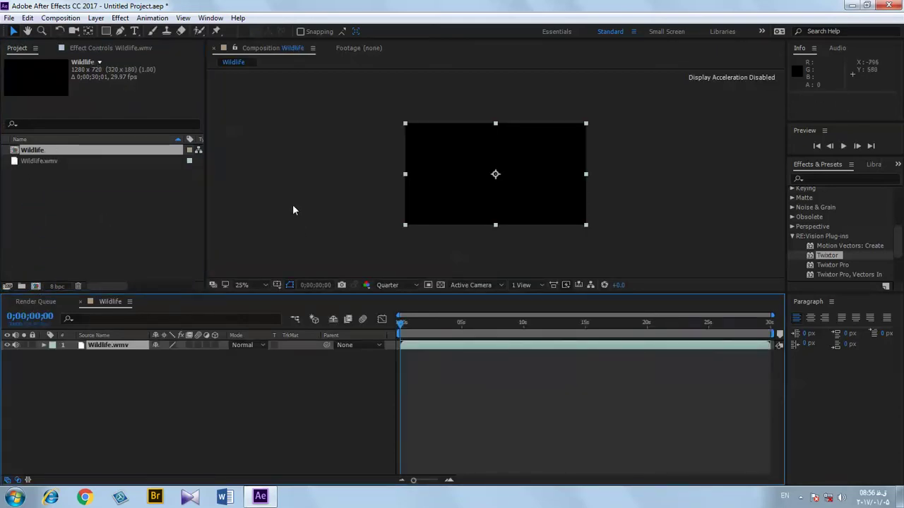
pyautogui.press('.')
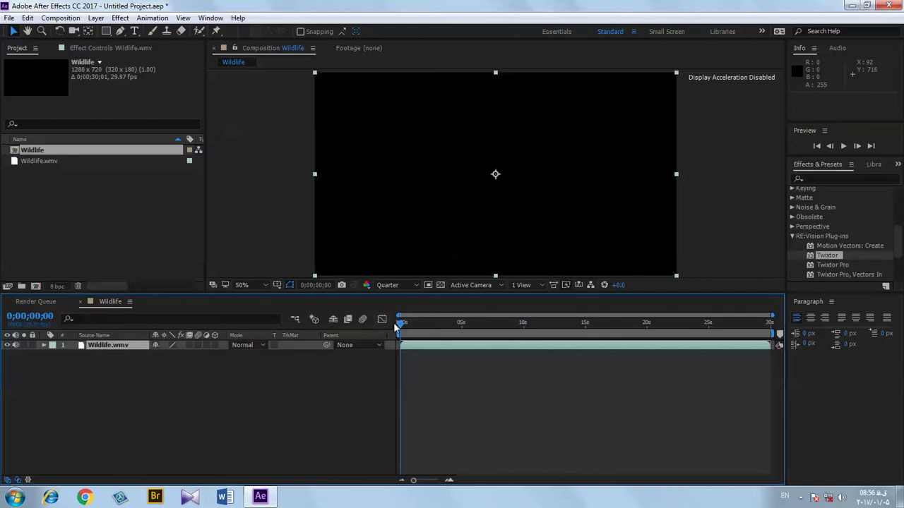
pyautogui.moveTo(401, 323)
pyautogui.mouseDown()
pyautogui.moveTo(417, 330)
pyautogui.moveTo(403, 337)
pyautogui.mouseUp()
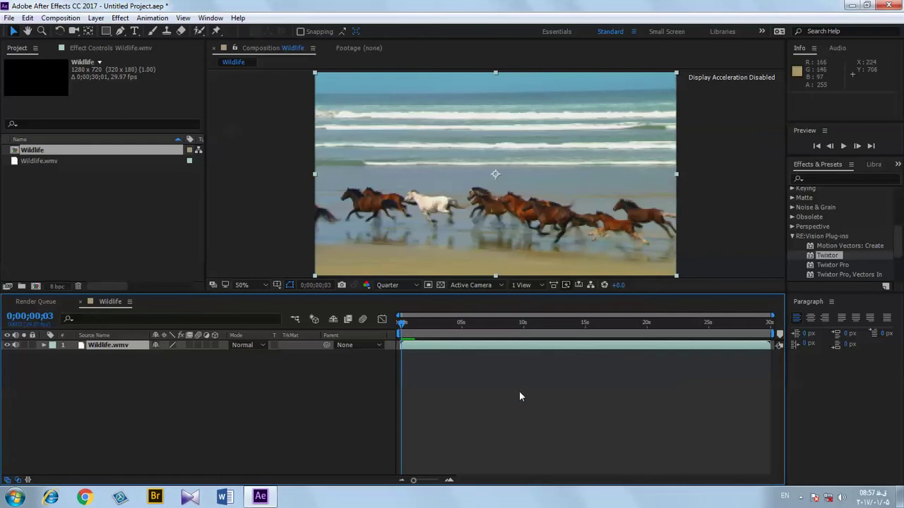
# - Enable time remapping on the Wildlife.wmv layer
pyautogui.rightClick(462, 347)
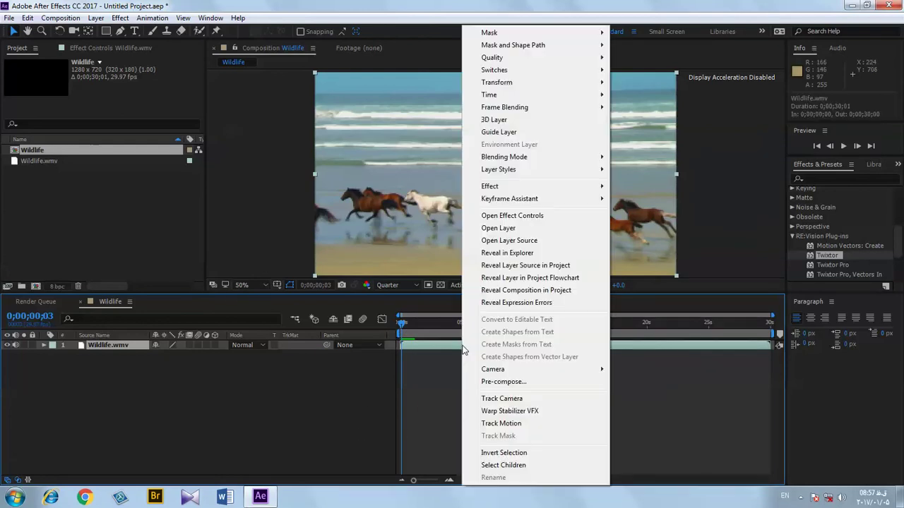
pyautogui.moveTo(500, 96)
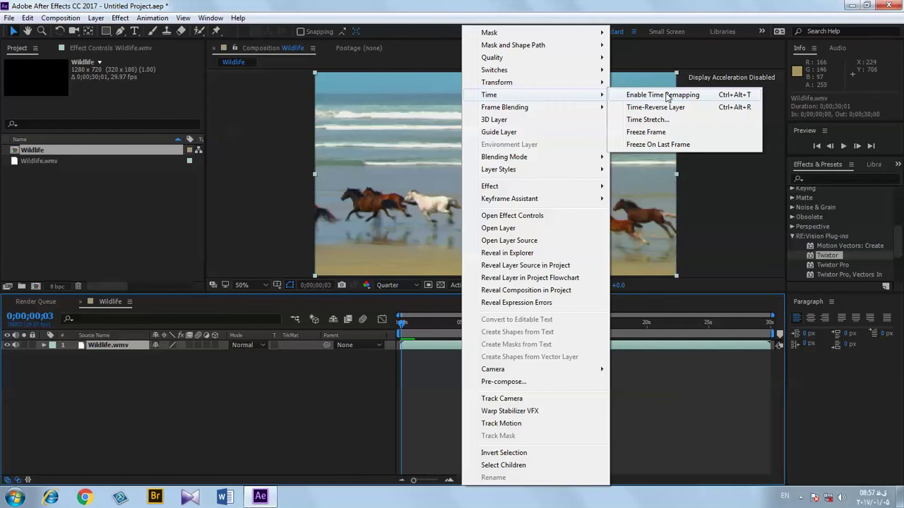
pyautogui.click(666, 96)
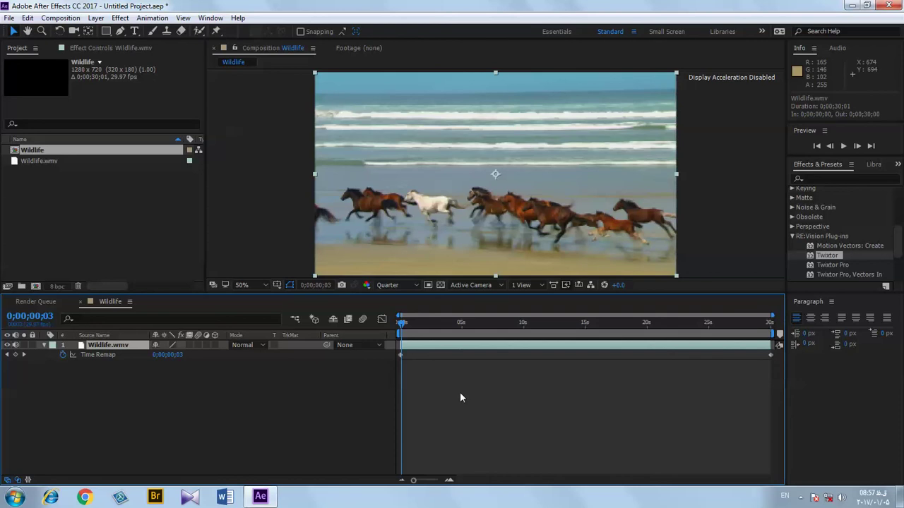
pyautogui.click(459, 393)
pyautogui.click(488, 385)
# - Set the Wildlife composition's duration to 0;02;30;01
pyautogui.rightClick(280, 394)
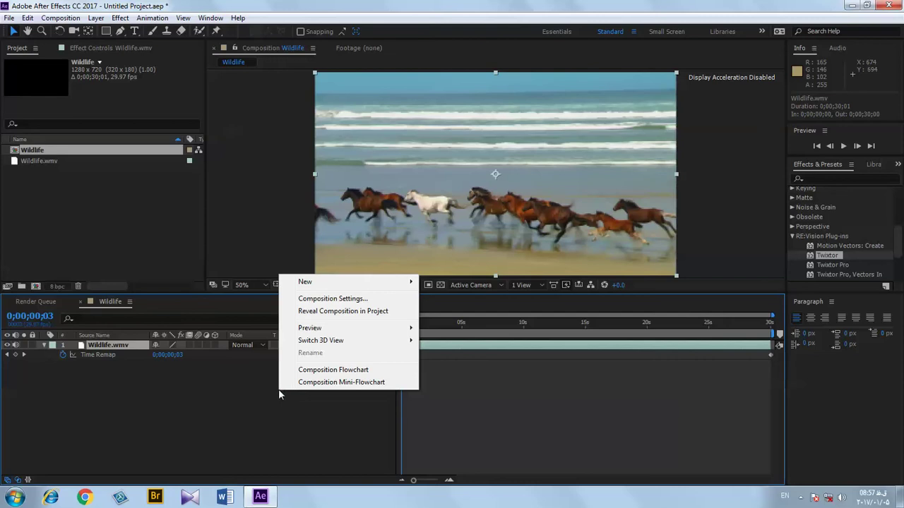
pyautogui.click(339, 300)
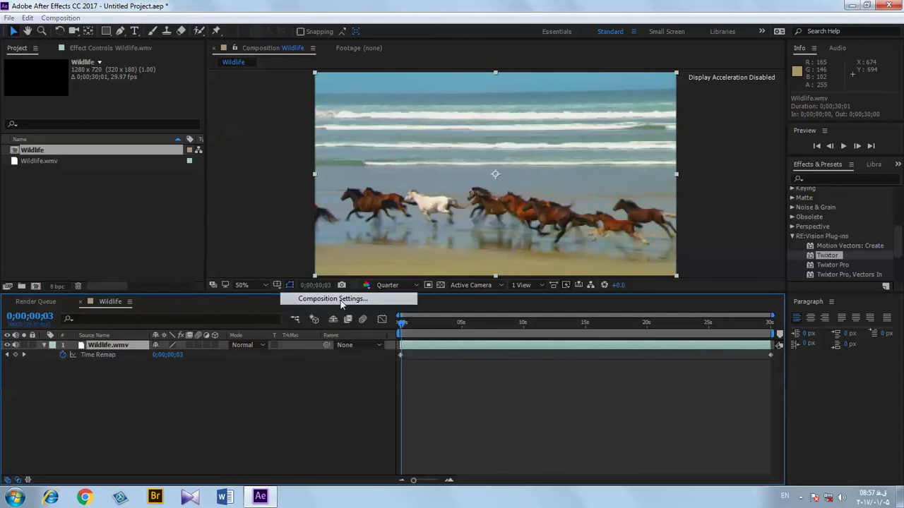
pyautogui.moveTo(411, 111); pyautogui.dragTo(376, 65)
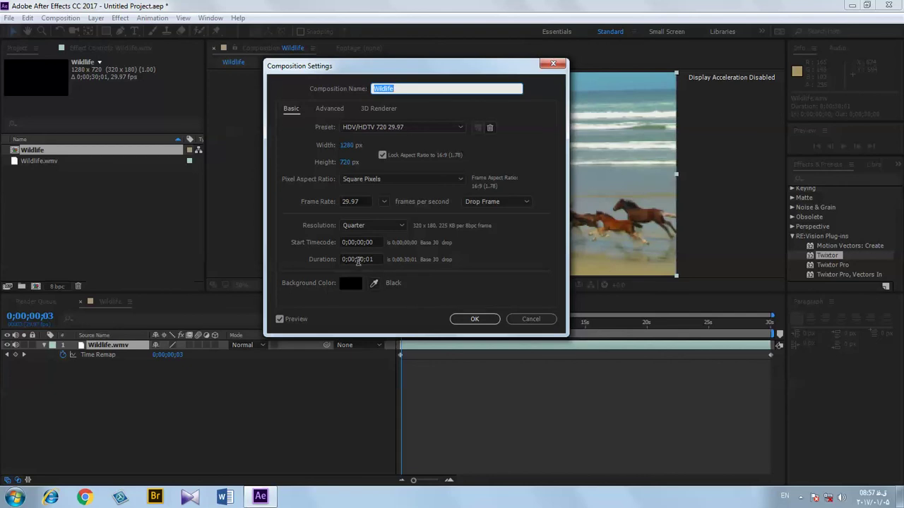
pyautogui.click(354, 259)
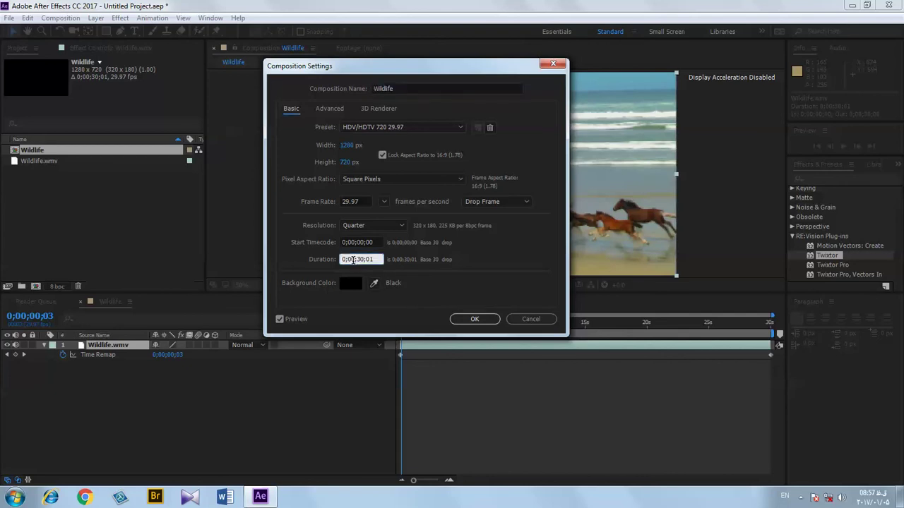
pyautogui.moveTo(353, 259); pyautogui.dragTo(357, 260)
pyautogui.write('2')
pyautogui.click(475, 318)
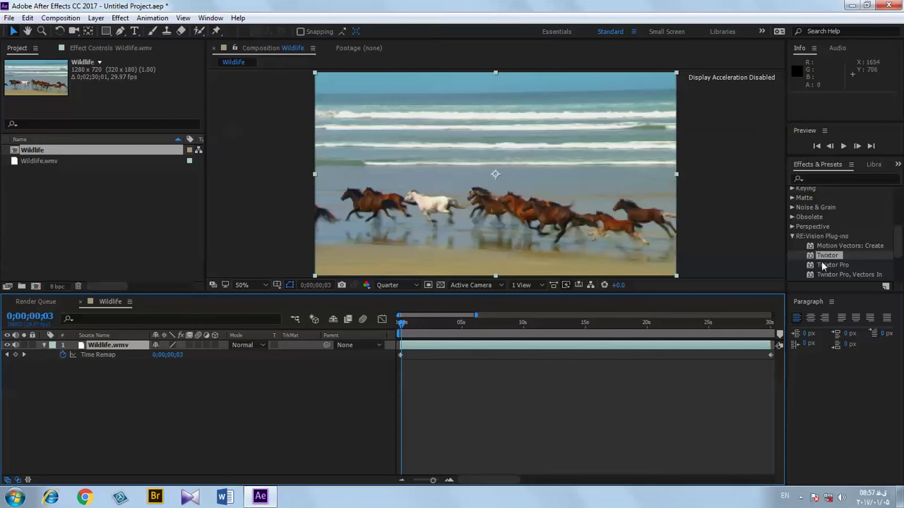
# - Apply the Twixtor effect to the Wildlife.wmv layer and enable frame blending for both the composition and the layer
pyautogui.moveTo(828, 256); pyautogui.dragTo(561, 348)
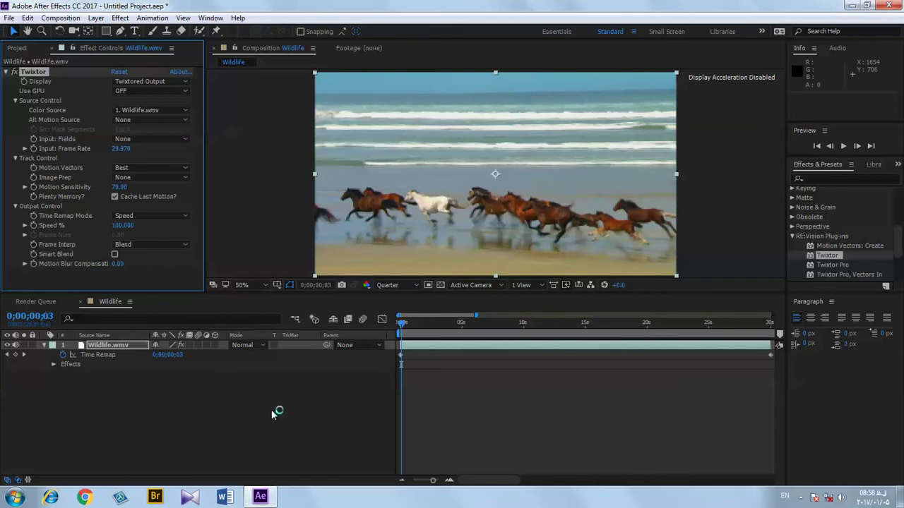
pyautogui.click(349, 320)
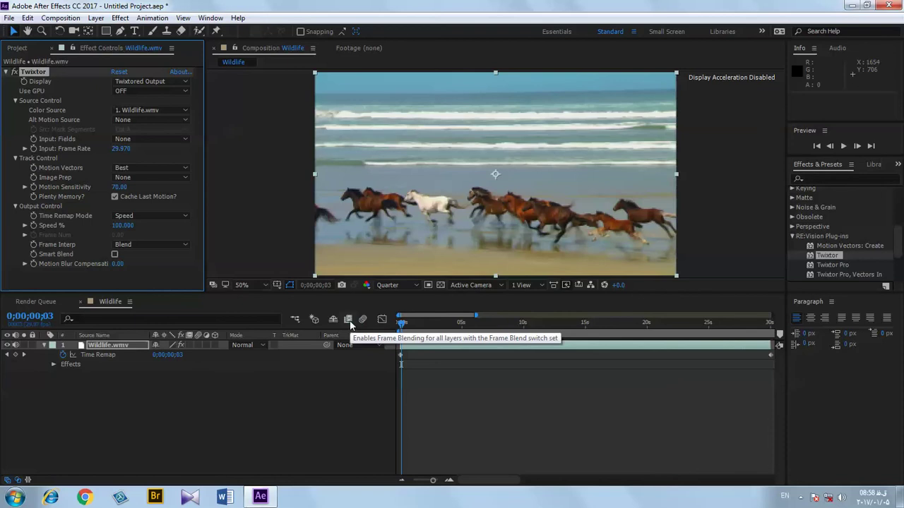
pyautogui.click(349, 320)
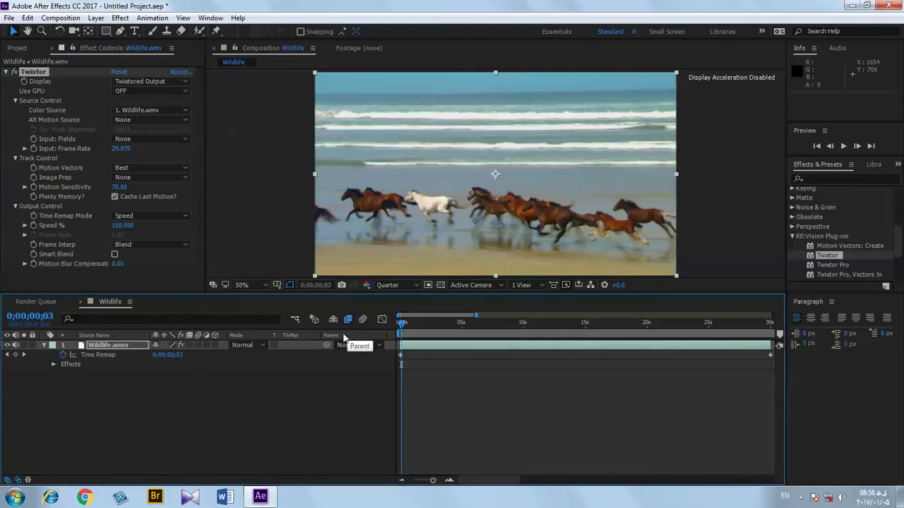
pyautogui.click(333, 393)
pyautogui.click(190, 346)
# - Review Twixtor's Display, Use GPU, Color Source, Input Fields, Motion Vectors, Cache Last Motion, Speed and Frame Interp options
pyautogui.click(31, 168)
pyautogui.click(158, 83)
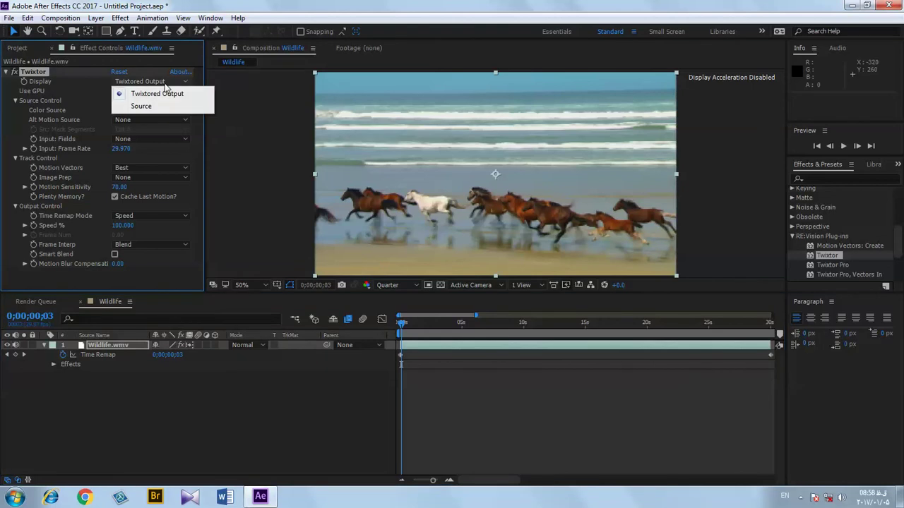
pyautogui.click(237, 119)
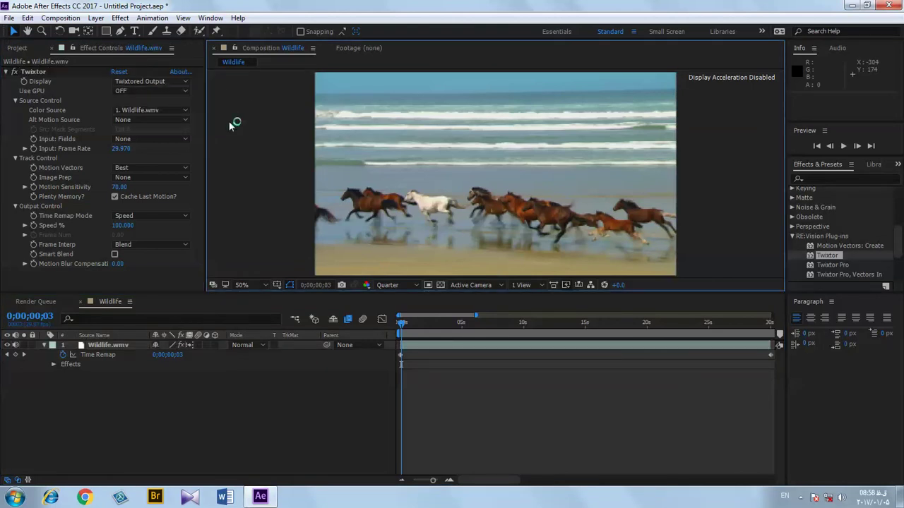
pyautogui.click(139, 93)
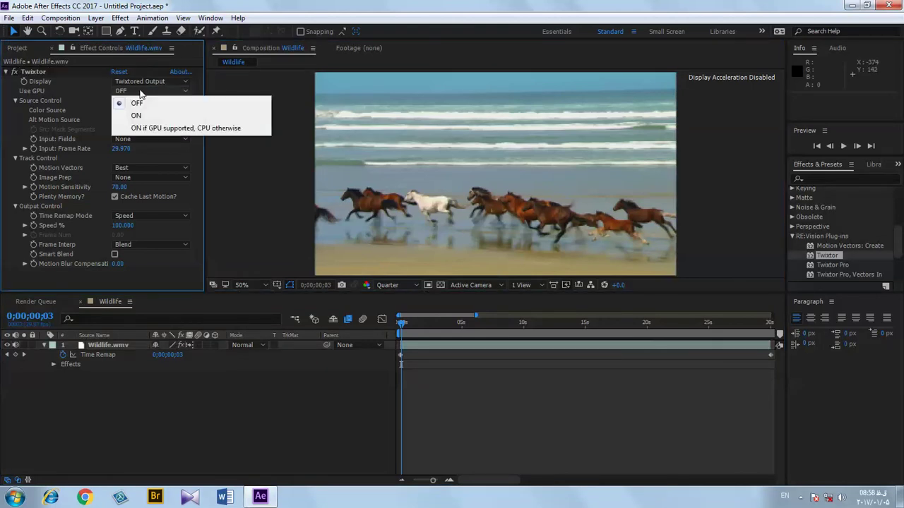
pyautogui.click(237, 92)
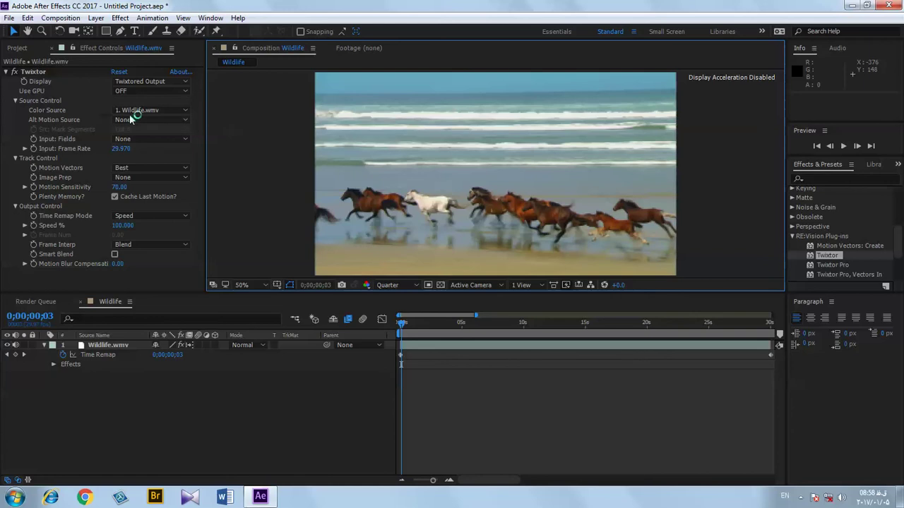
pyautogui.click(161, 112)
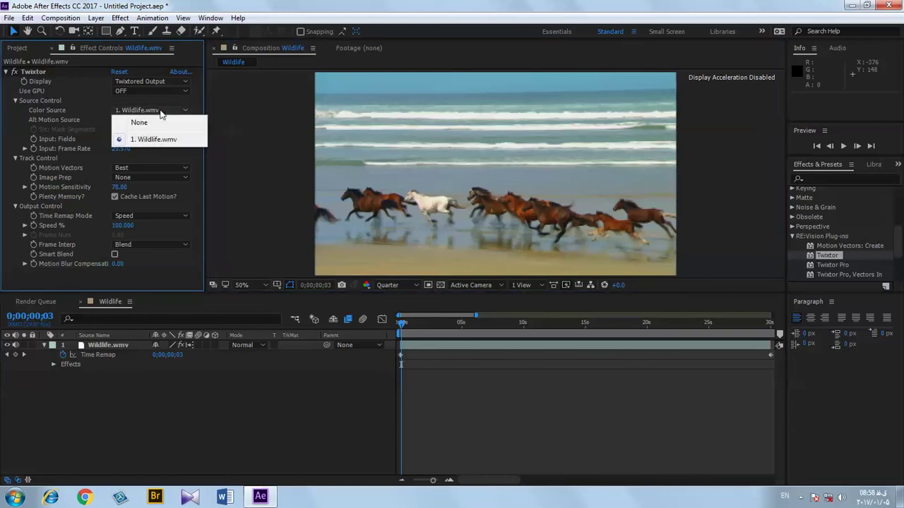
pyautogui.click(236, 114)
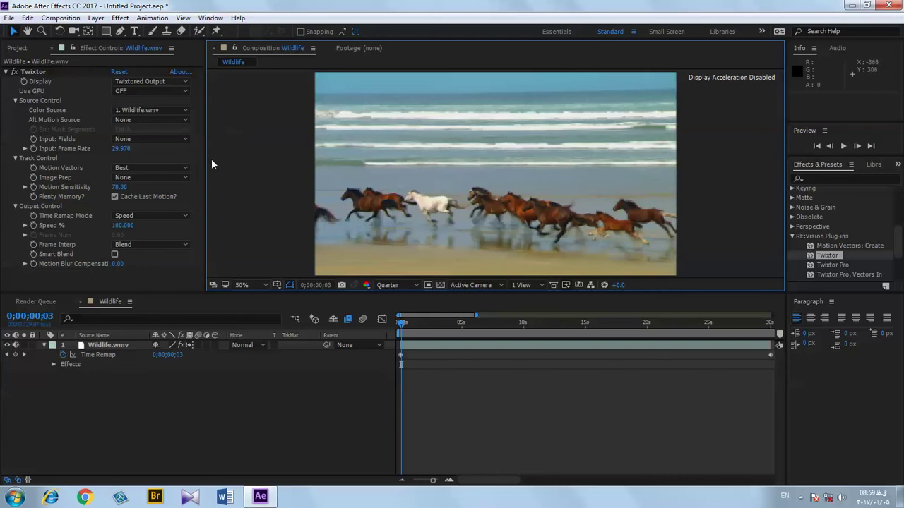
pyautogui.click(165, 139)
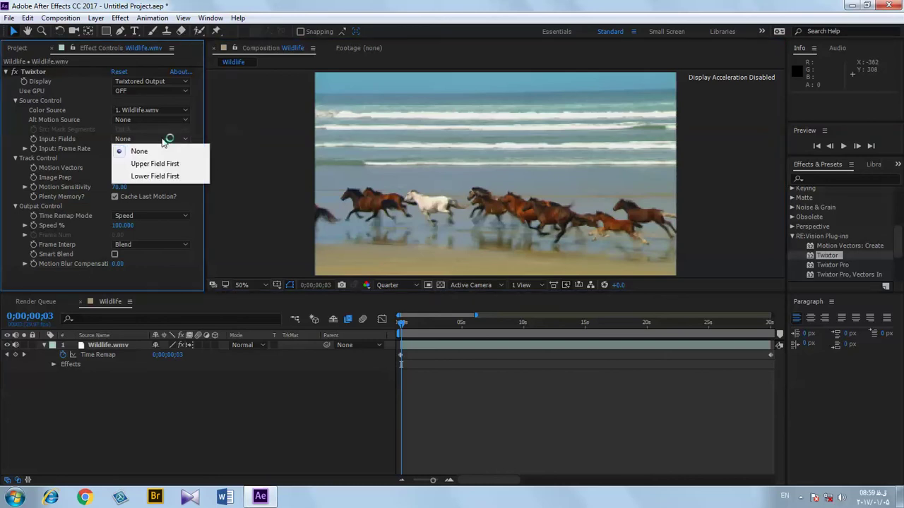
pyautogui.click(154, 152)
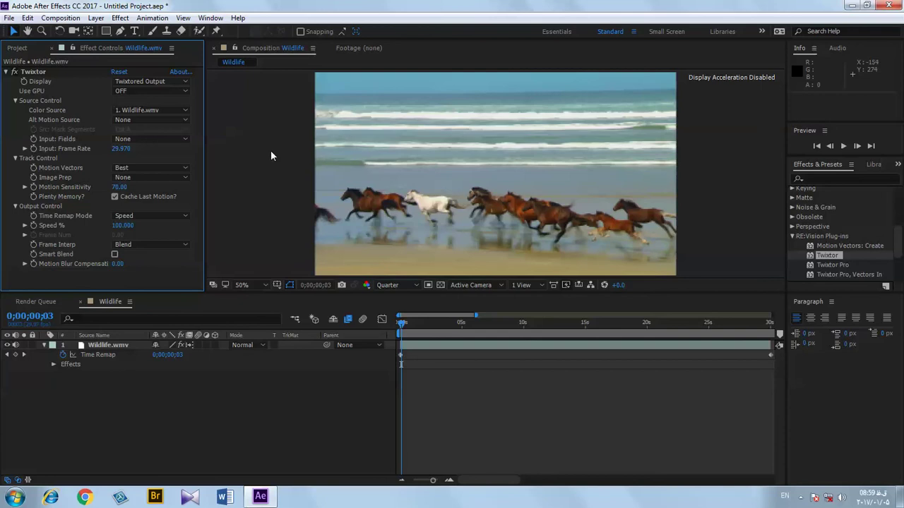
pyautogui.click(141, 169)
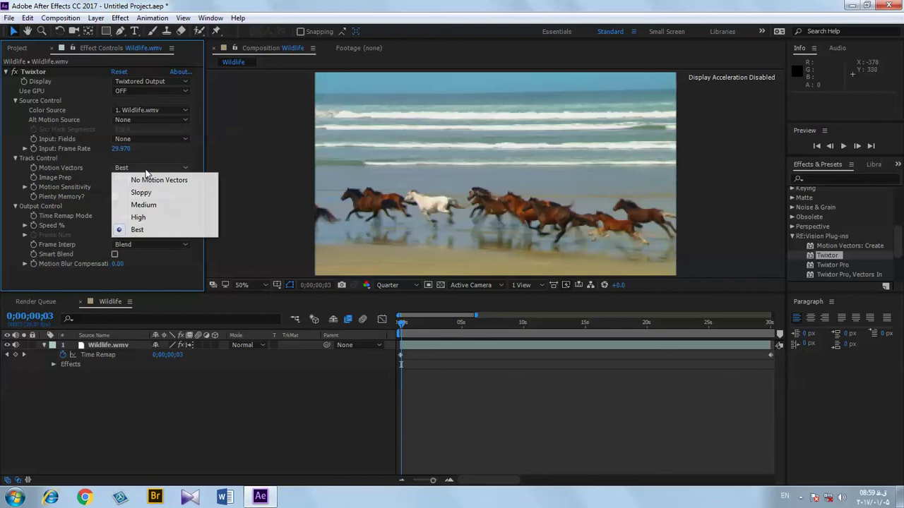
pyautogui.click(277, 146)
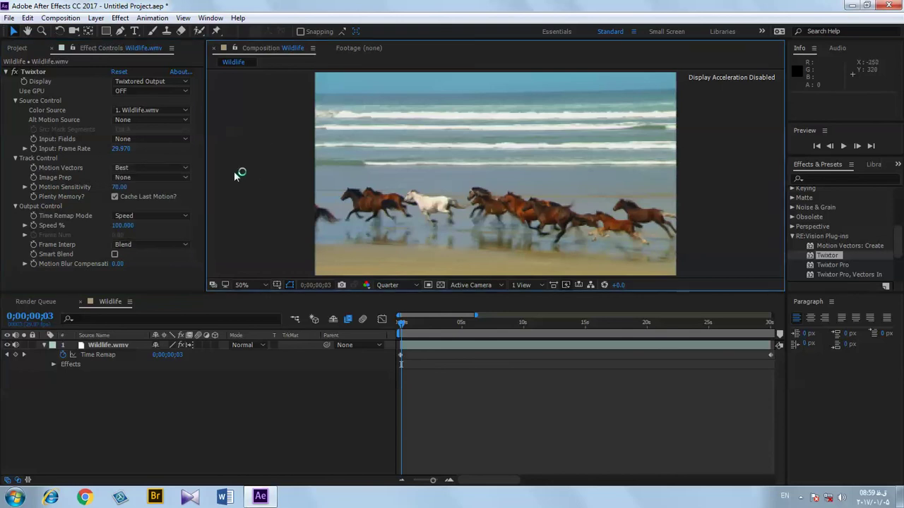
pyautogui.click(115, 197)
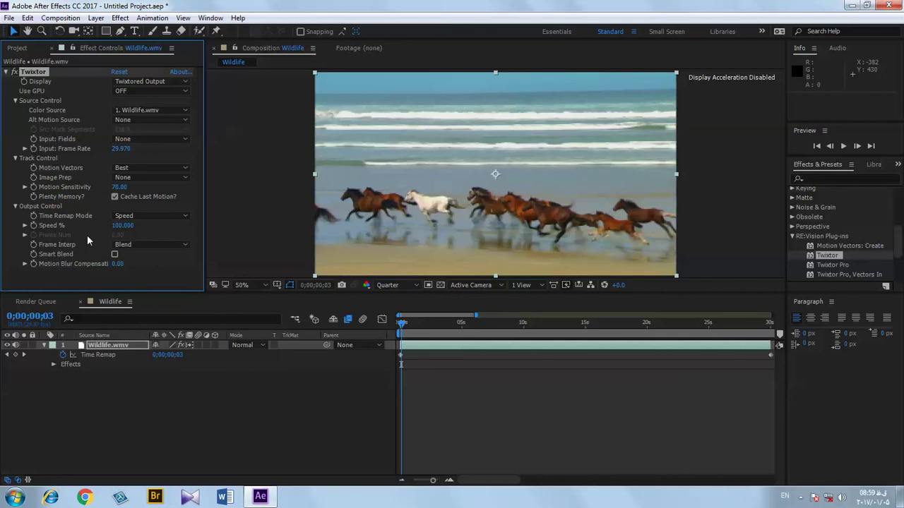
pyautogui.click(123, 226)
pyautogui.press('Return')
pyautogui.click(138, 245)
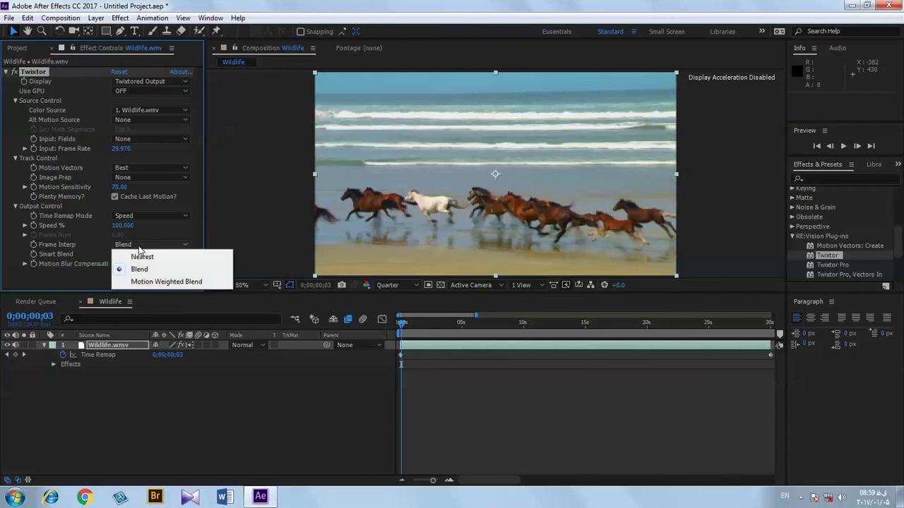
pyautogui.click(253, 230)
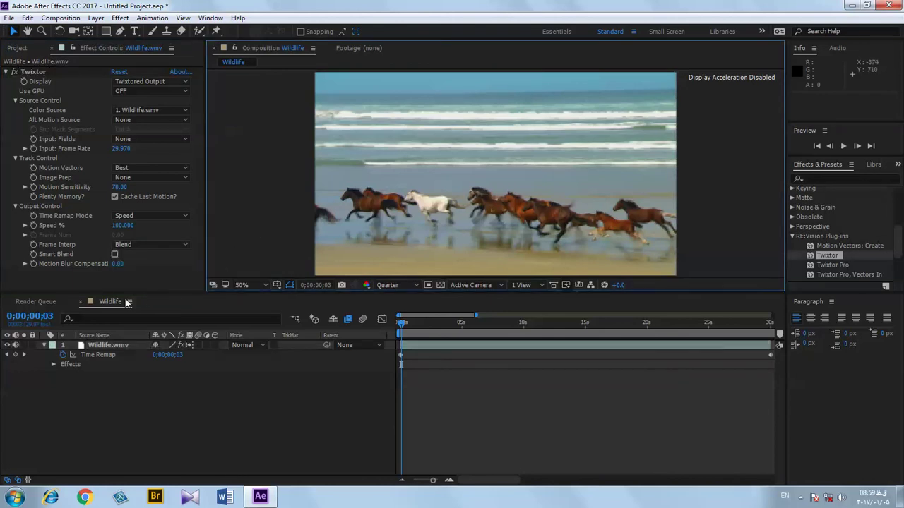
# - Enable Smart Blend in Twixtor's output controls
pyautogui.click(117, 257)
pyautogui.click(114, 254)
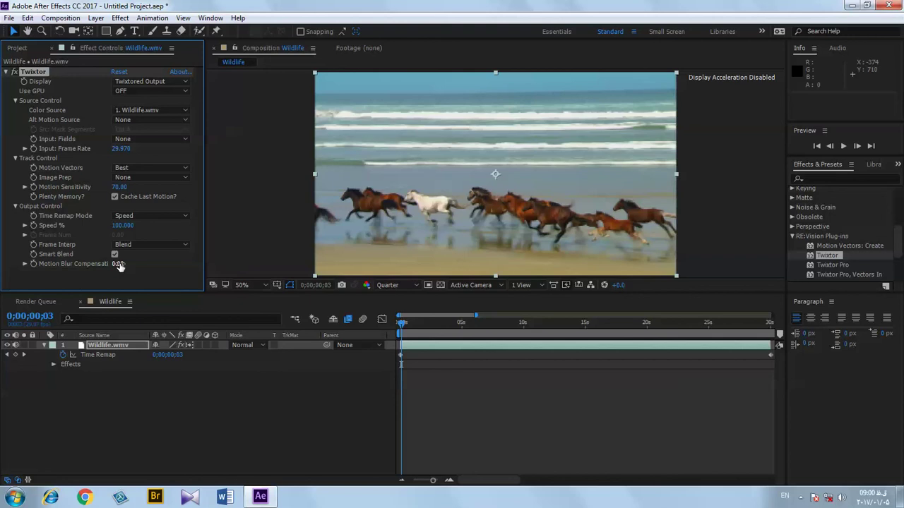
# - Set Twixtor's Motion Blur Compensation to 0
pyautogui.moveTo(118, 265); pyautogui.dragTo(121, 264)
pyautogui.click(123, 264)
pyautogui.write('0')
pyautogui.click(163, 271)
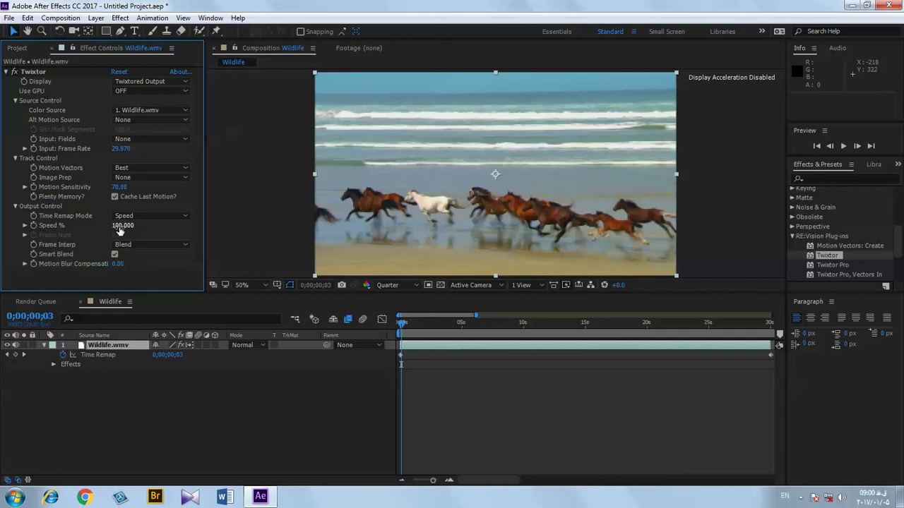
# - Start keyframing Twixtor's Speed % at 0;00;00;03 and set it to 20 at 0;00;00;21
pyautogui.click(33, 225)
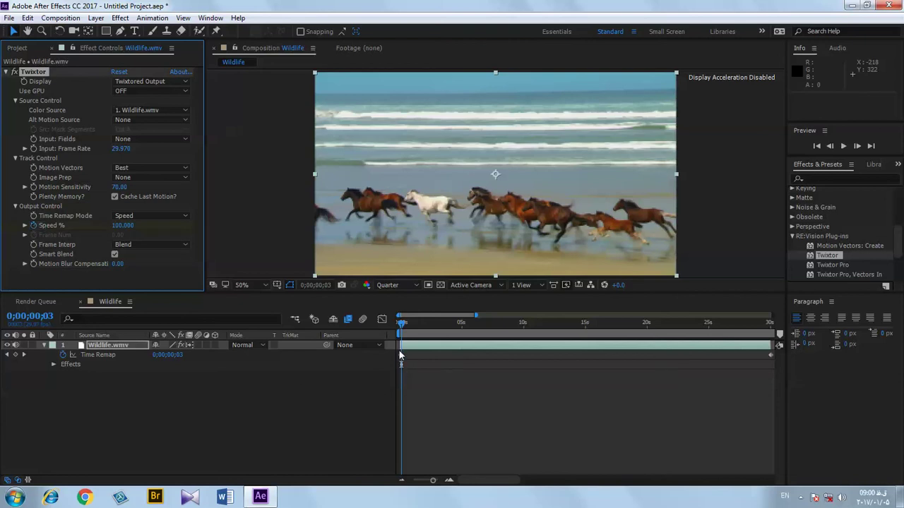
pyautogui.click(404, 323)
pyautogui.moveTo(405, 326); pyautogui.dragTo(412, 328)
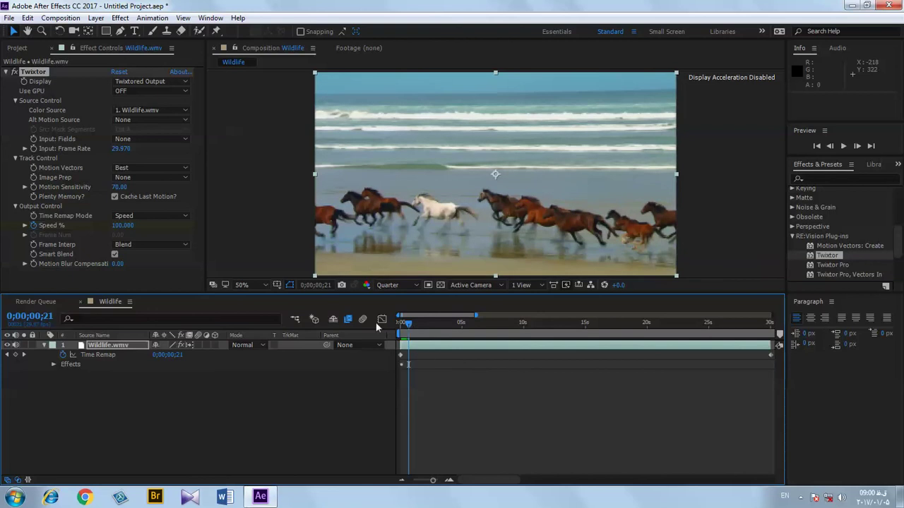
pyautogui.click(122, 225)
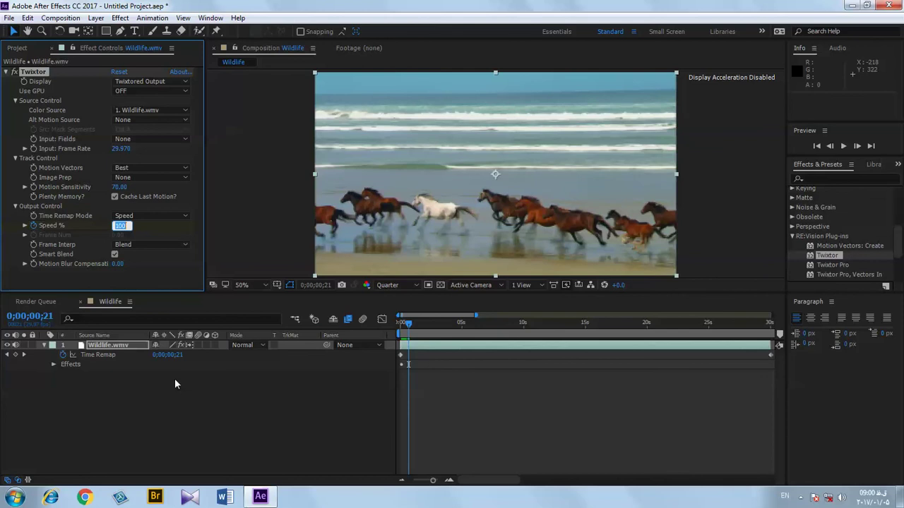
pyautogui.write('20')
pyautogui.press('Return')
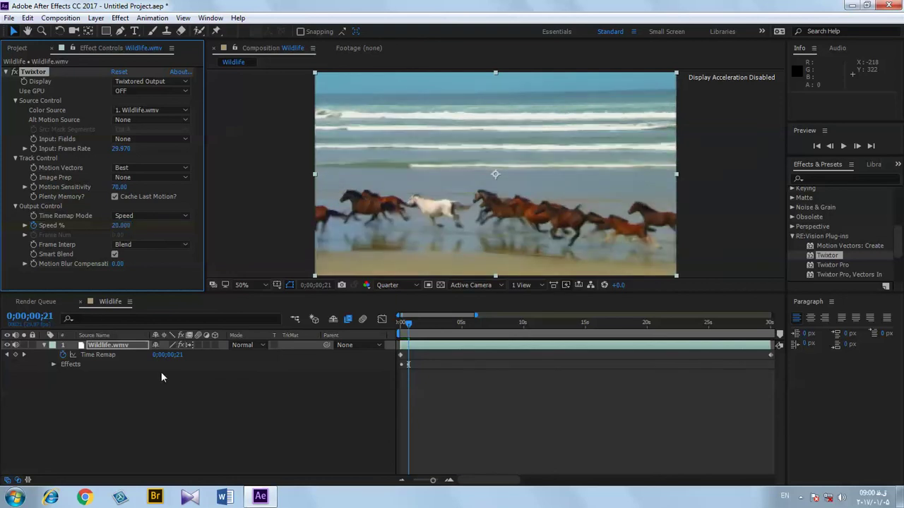
# - Add a Twixtor Speed % keyframe of 100 at 0;00;02;11
pyautogui.click(416, 324)
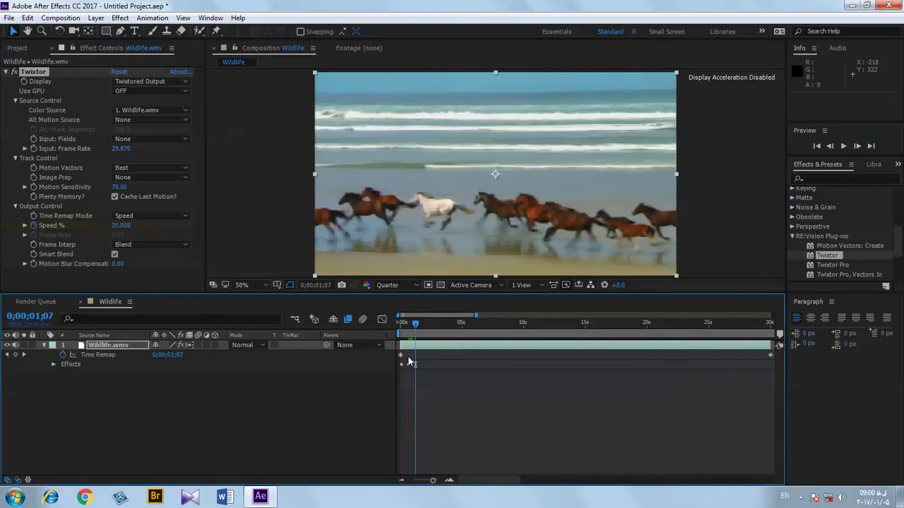
pyautogui.moveTo(417, 322); pyautogui.dragTo(411, 336)
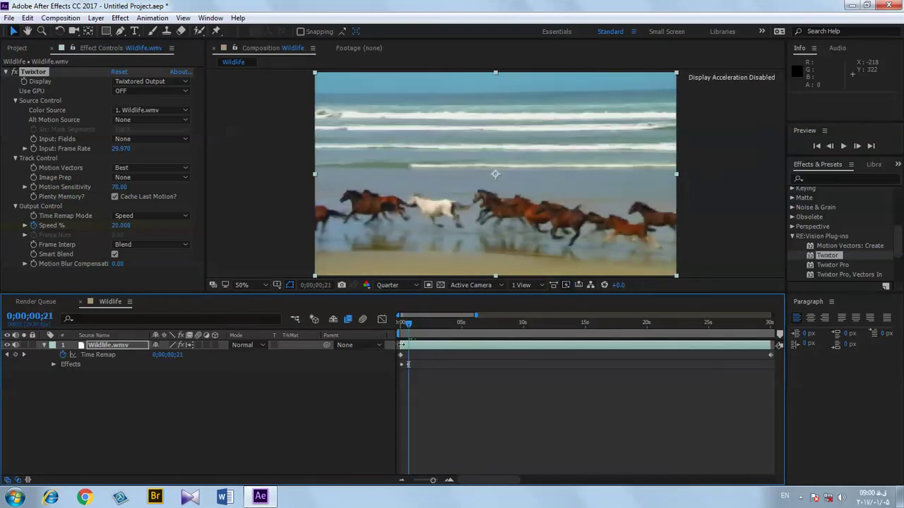
pyautogui.click(411, 326)
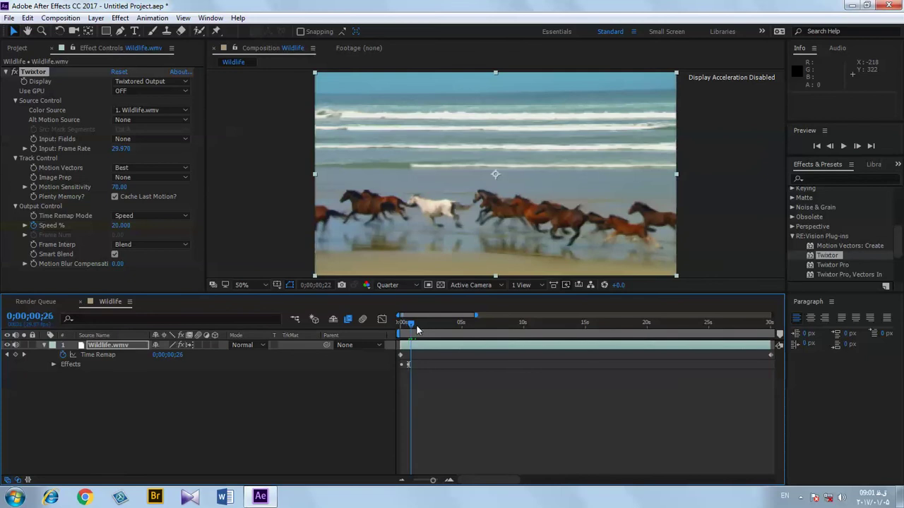
pyautogui.moveTo(417, 329); pyautogui.dragTo(430, 327)
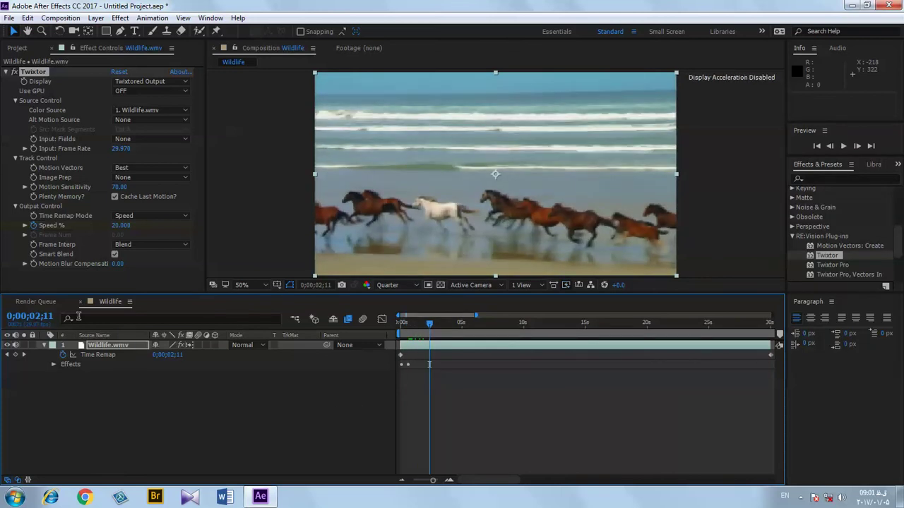
pyautogui.click(121, 225)
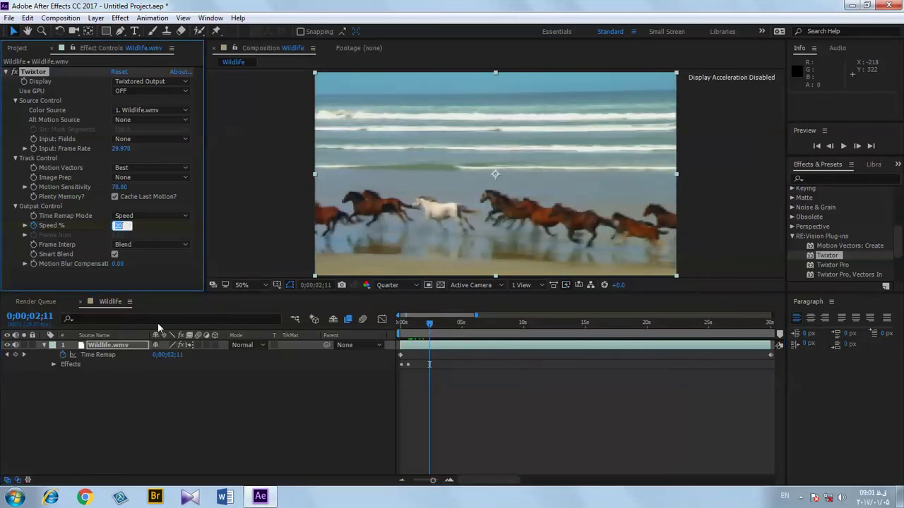
pyautogui.write('100')
pyautogui.press('Return')
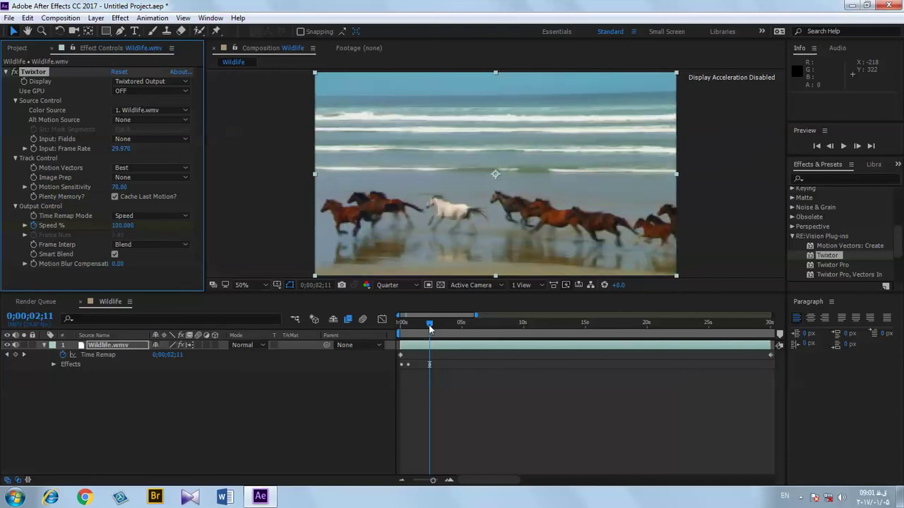
# - Preview the Wildlife composition from its first frame to check the slow-motion speed change
pyautogui.moveTo(424, 325); pyautogui.dragTo(399, 334)
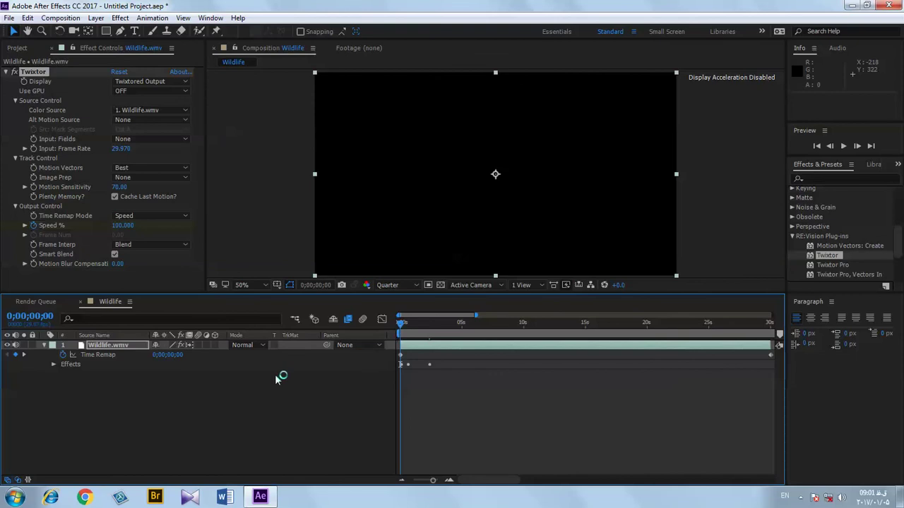
pyautogui.click(843, 146)
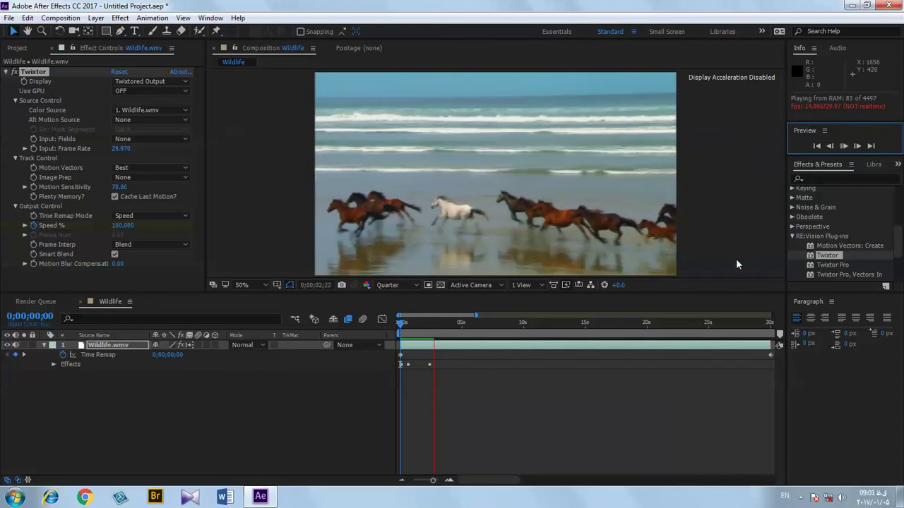
pyautogui.click(846, 147)
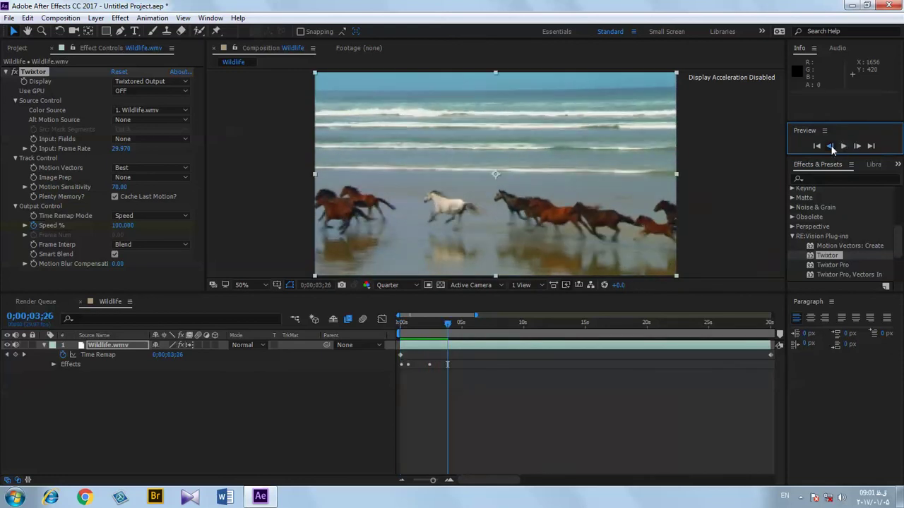
pyautogui.click(830, 146)
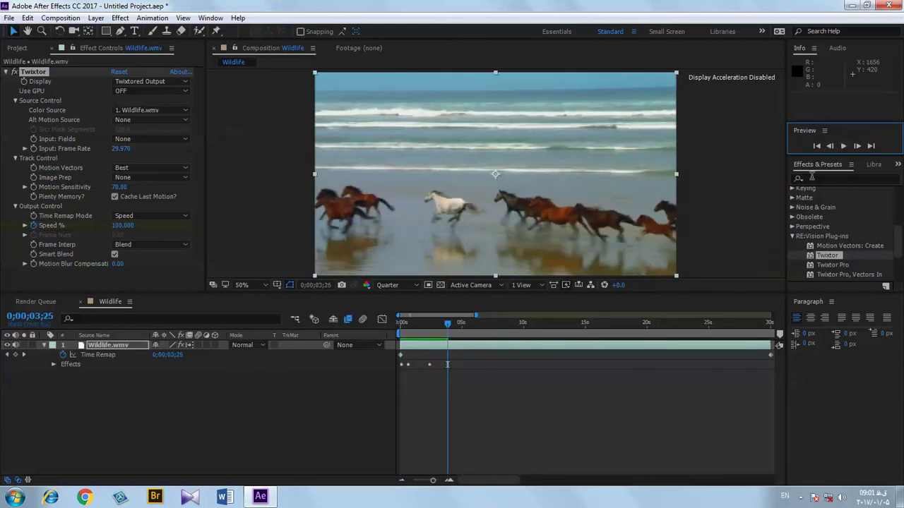
# - Reveal Twixtor's Speed % keyframes in the timeline and move the middle one to 0;00;01;13 and the last one to 0;00;03;03
pyautogui.click(410, 364)
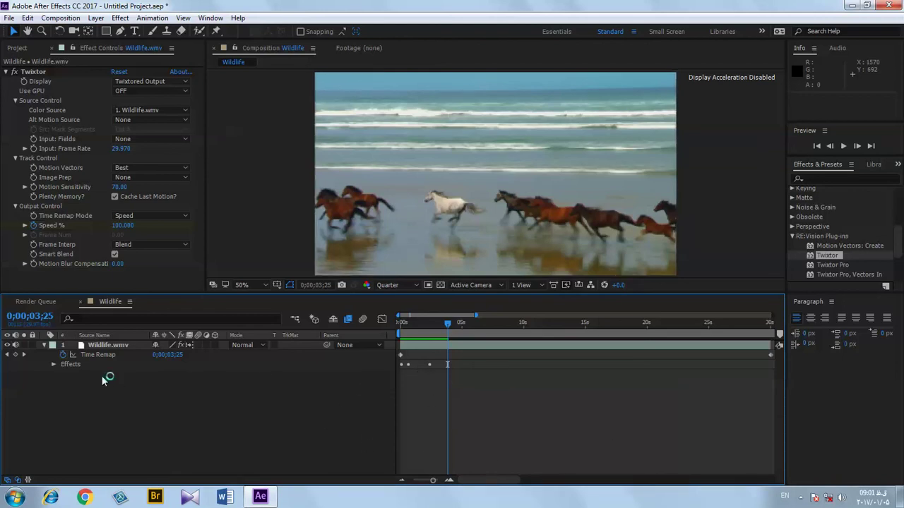
pyautogui.click(55, 362)
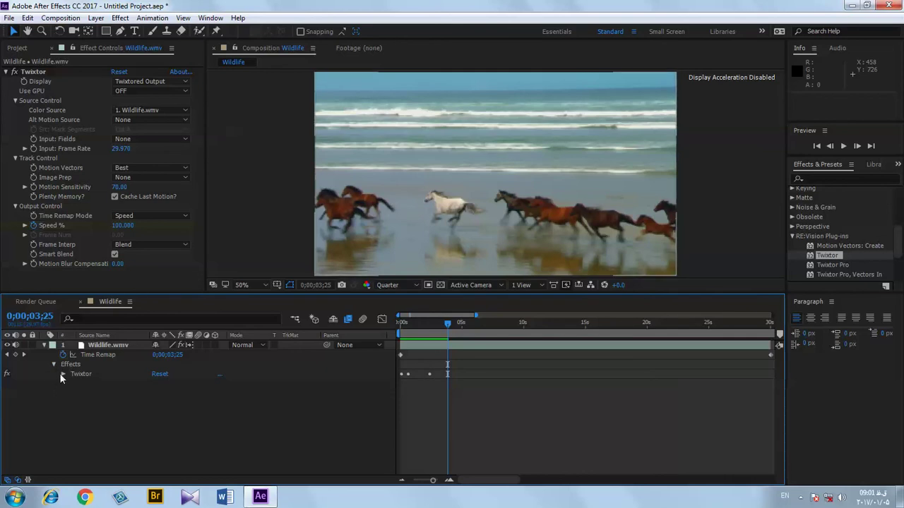
pyautogui.click(63, 374)
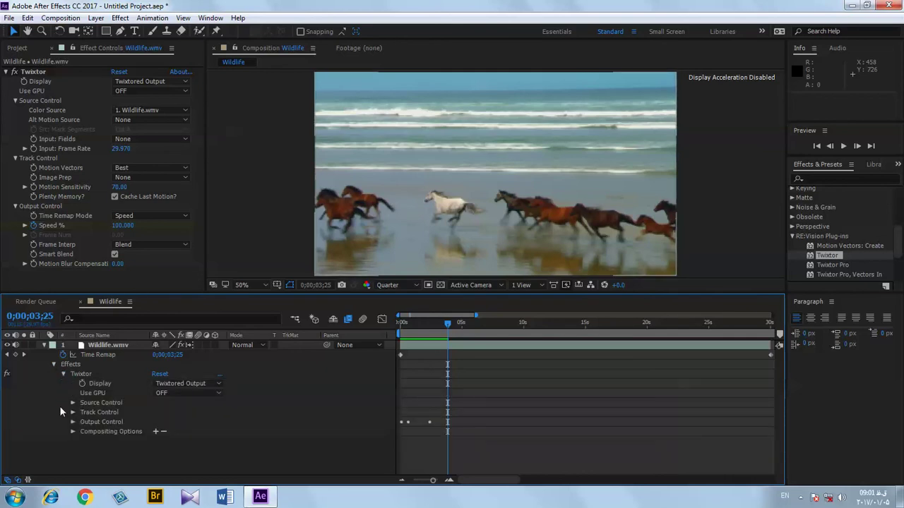
pyautogui.click(73, 421)
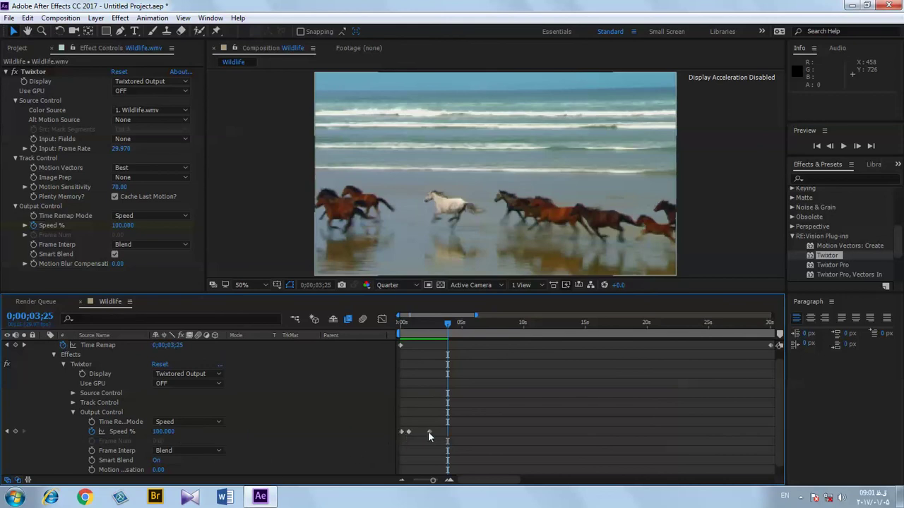
pyautogui.moveTo(428, 432)
pyautogui.moveTo(428, 432)
pyautogui.mouseDown()
pyautogui.moveTo(438, 432)
pyautogui.moveTo(418, 438)
pyautogui.mouseUp()
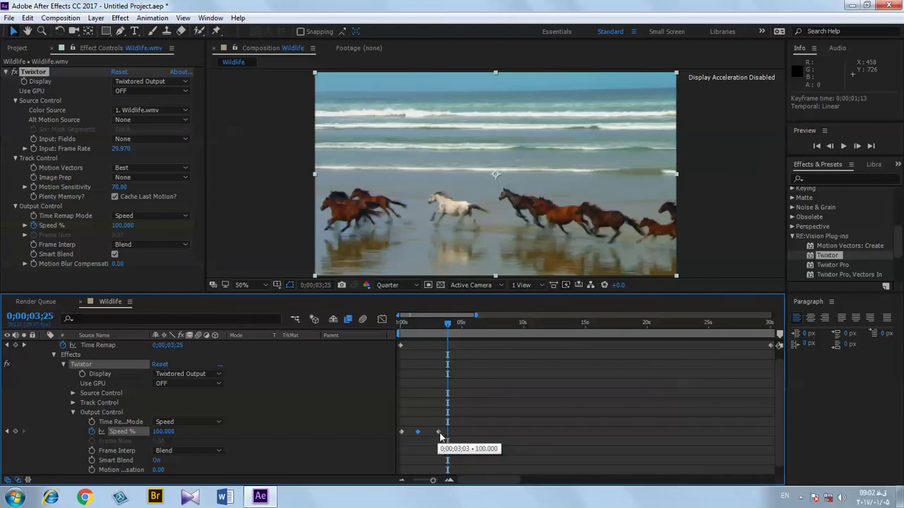
# - Play the composition from the start to check the speed ramp with the moved keyframes
pyautogui.moveTo(447, 324); pyautogui.dragTo(399, 324)
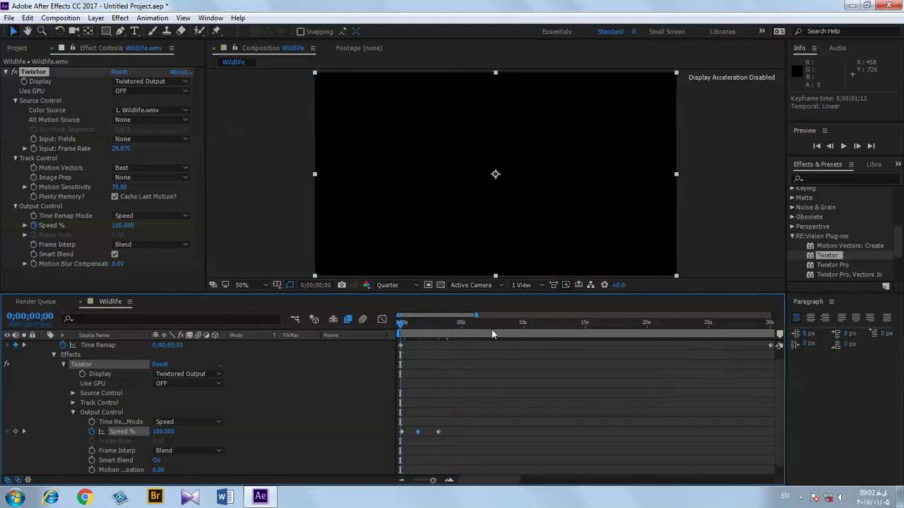
pyautogui.click(843, 146)
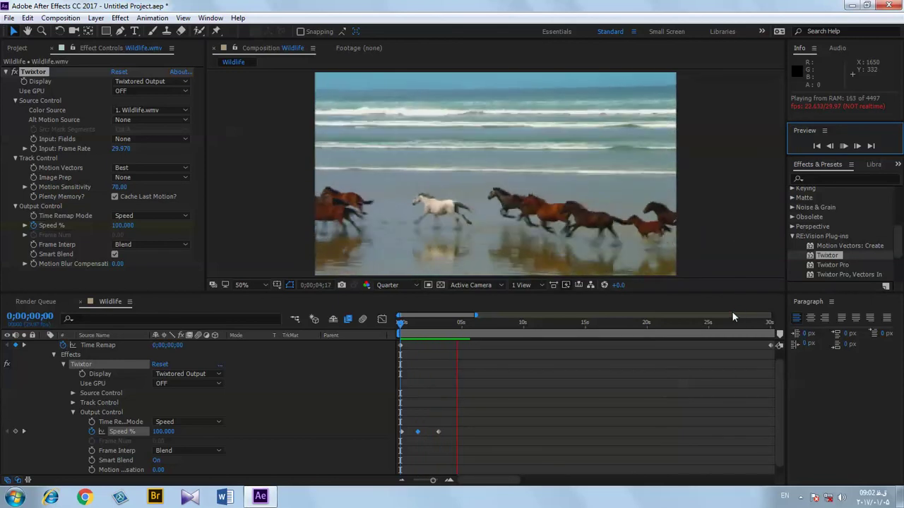
pyautogui.click(843, 145)
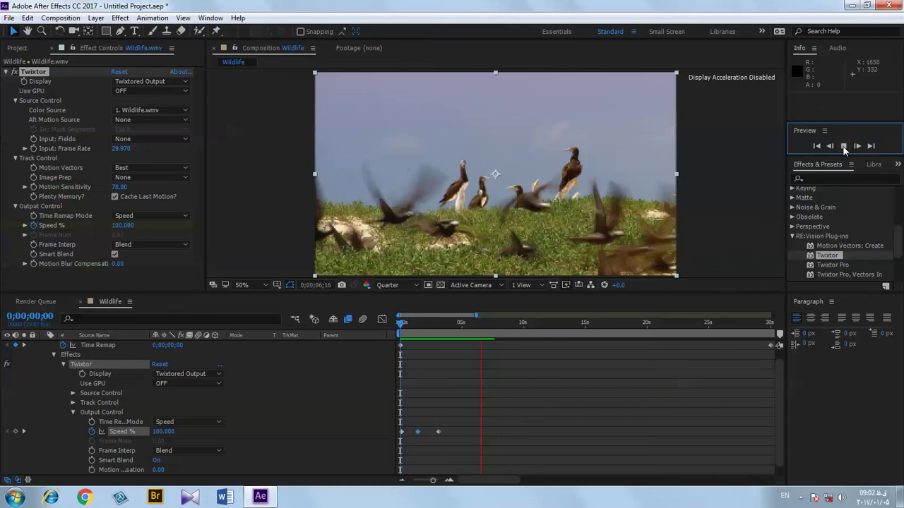